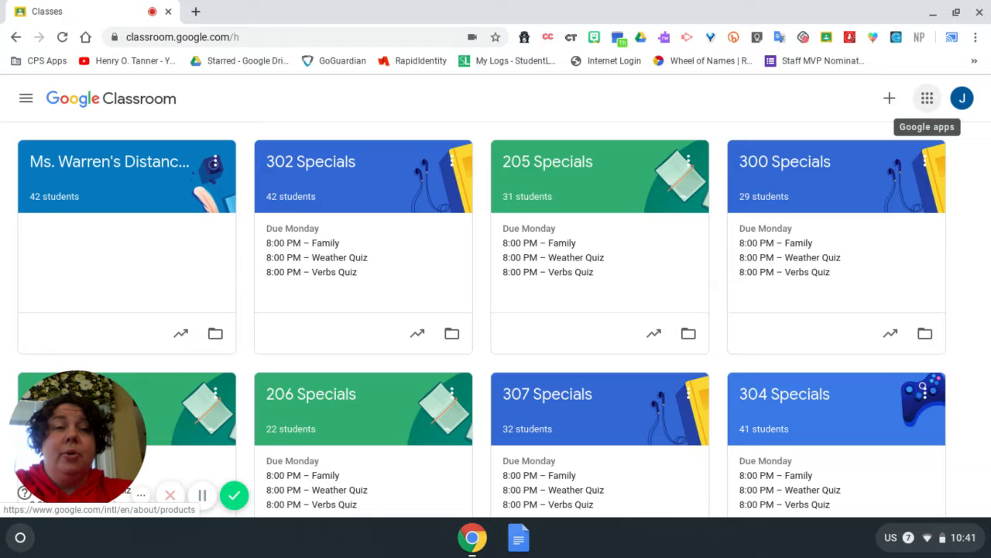
Step: Create a new class named Practice Class
click(927, 97)
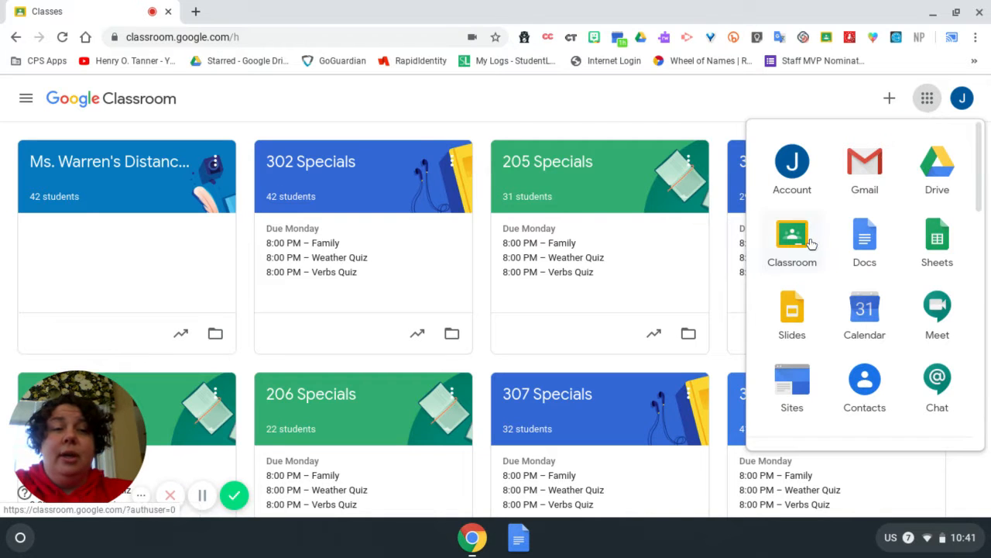
click(851, 91)
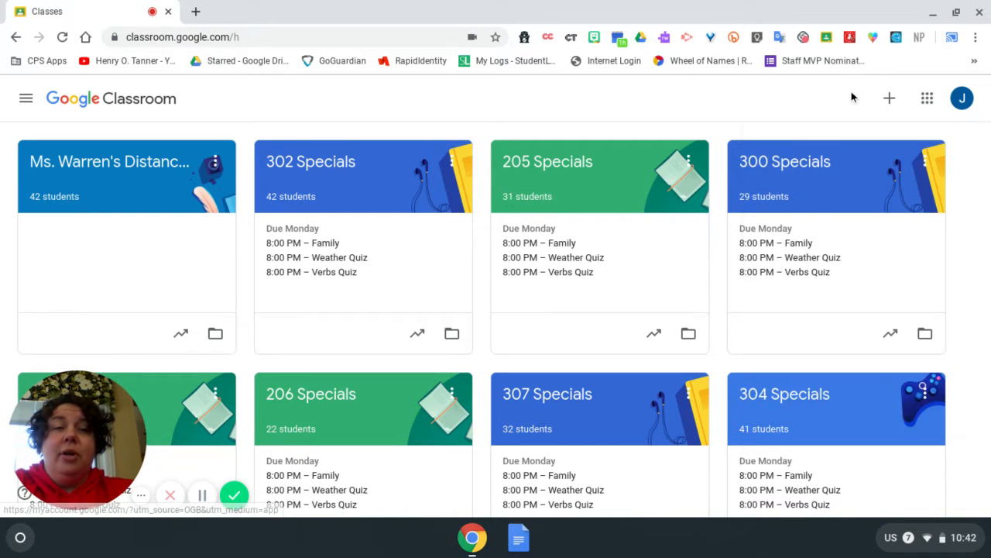
click(890, 99)
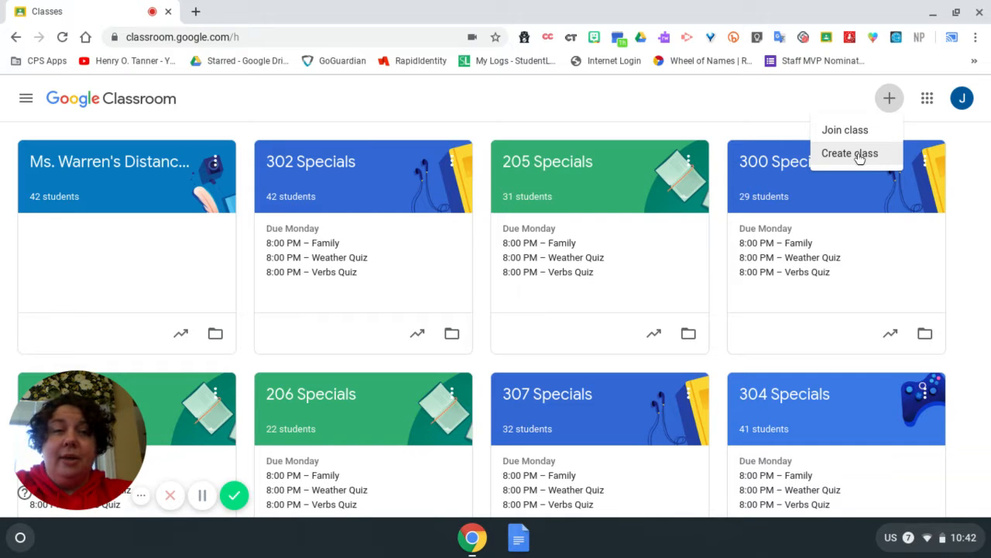
click(859, 158)
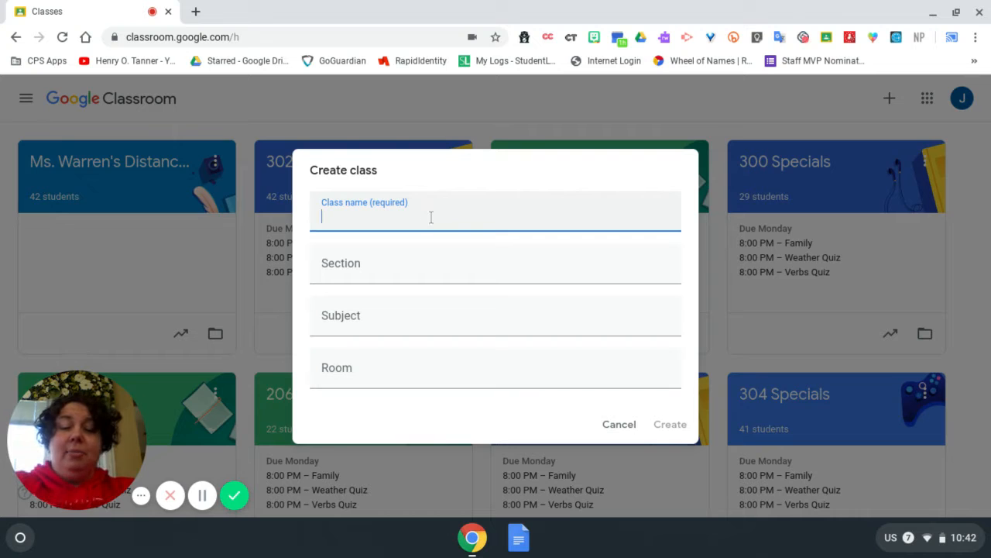
text(Pract)
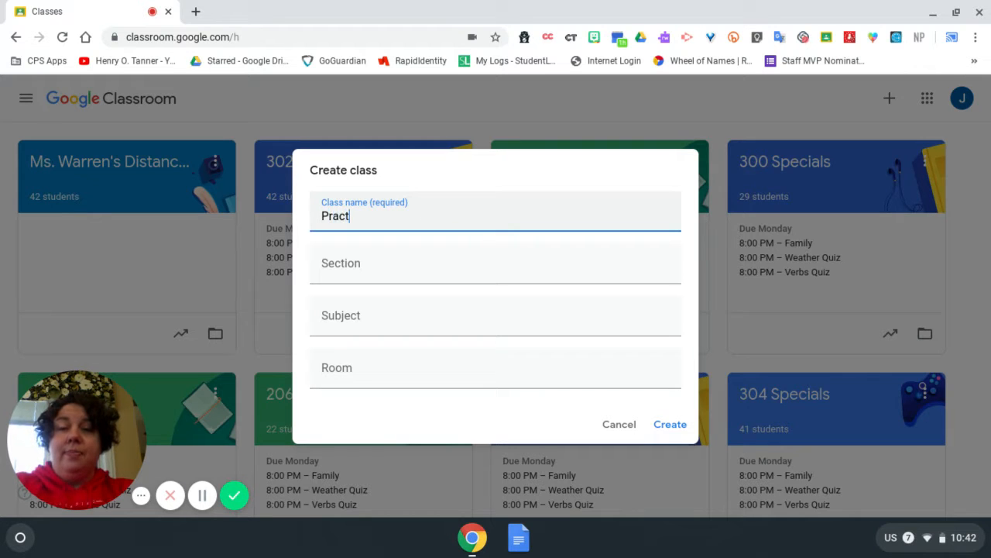
text(ice CLass)
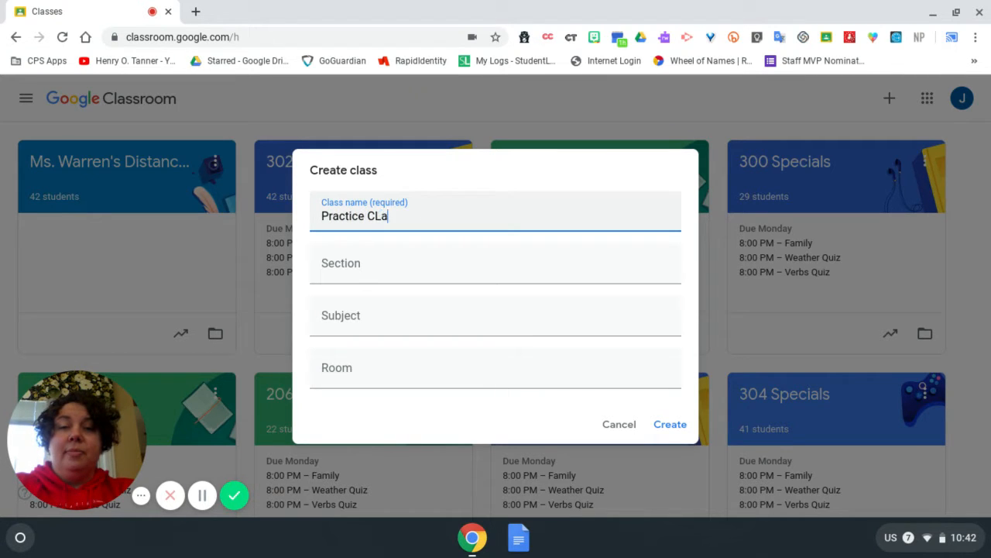
key(BackSpace)
key(BackSpace)
key(BackSpace)
key(BackSpace)
text(lass)
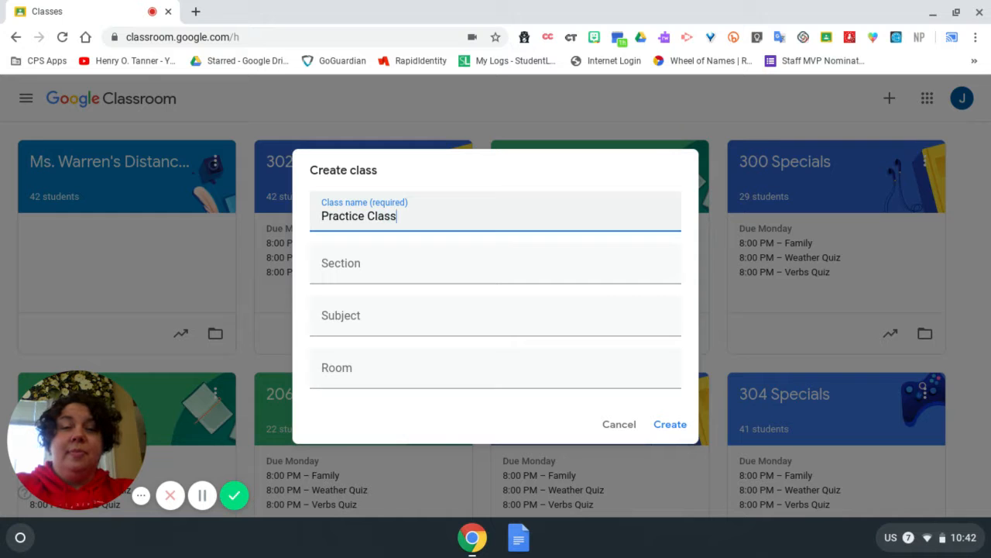
key(BackSpace)
text(s)
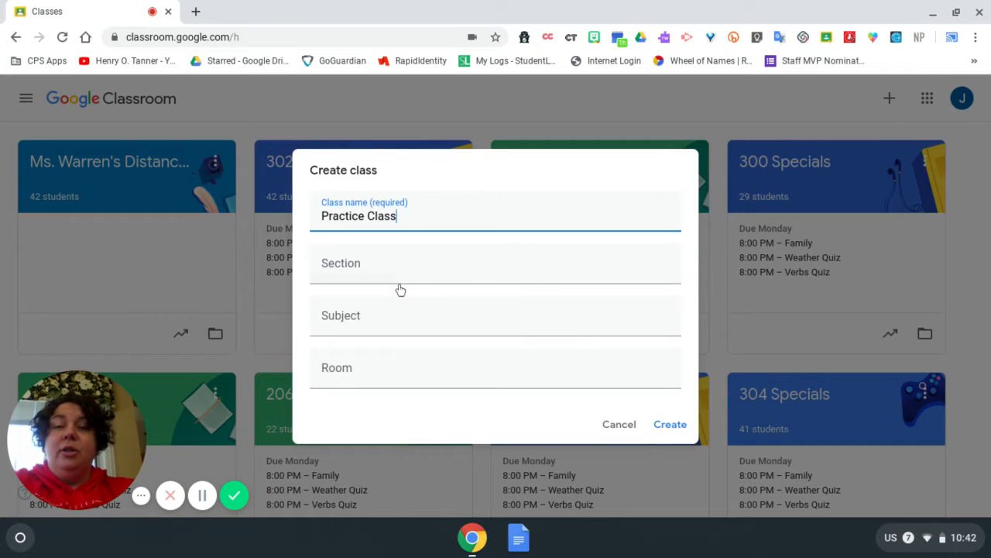
scroll(400, 290, down, 3)
scroll(399, 289, up, 3)
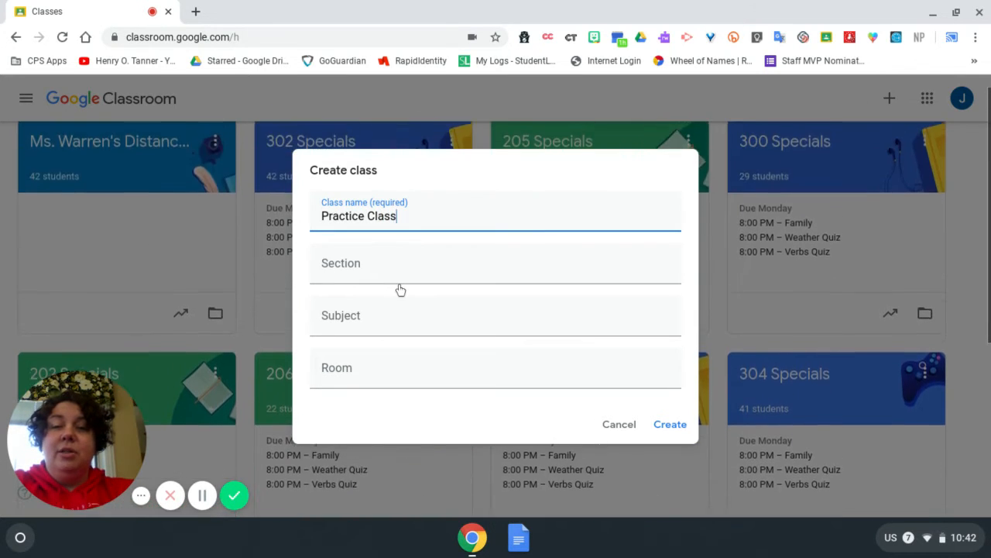
click(663, 425)
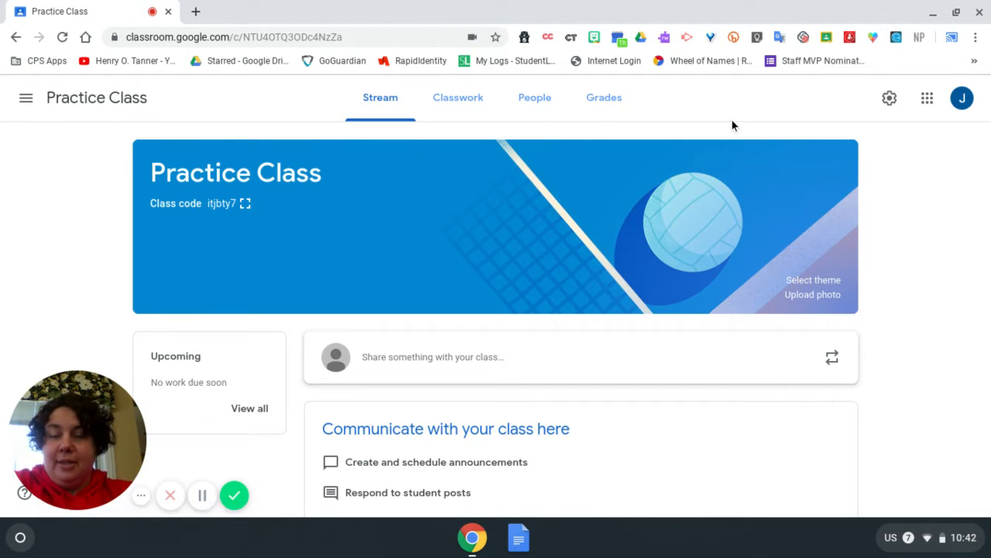
Step: In the class settings, set the Stream option to Only teachers can post or comment and save
click(890, 99)
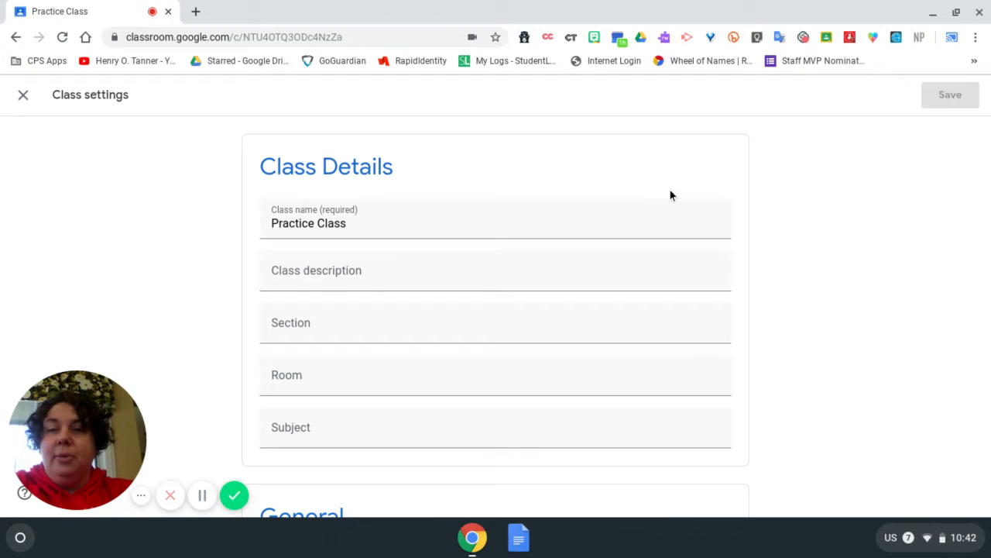
scroll(654, 202, down, 5)
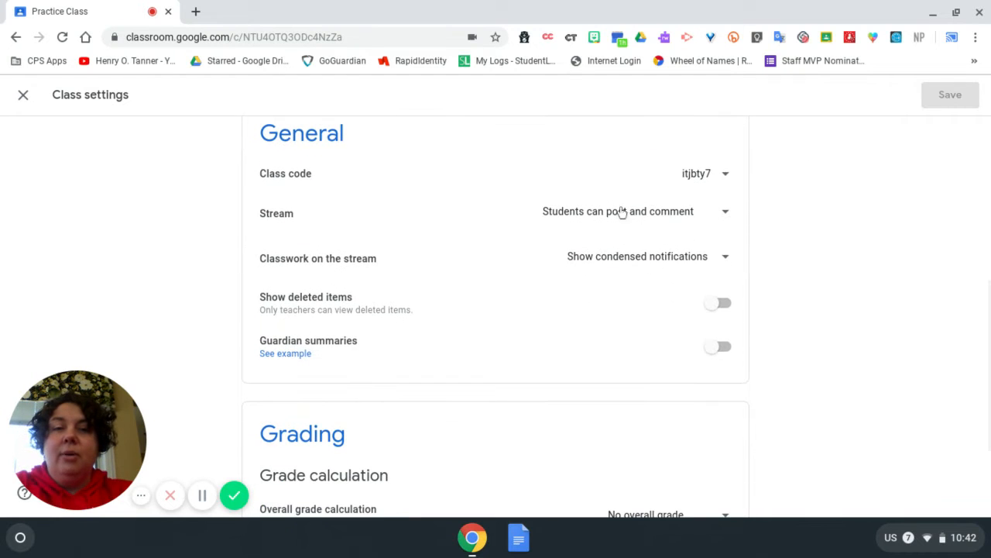
click(725, 221)
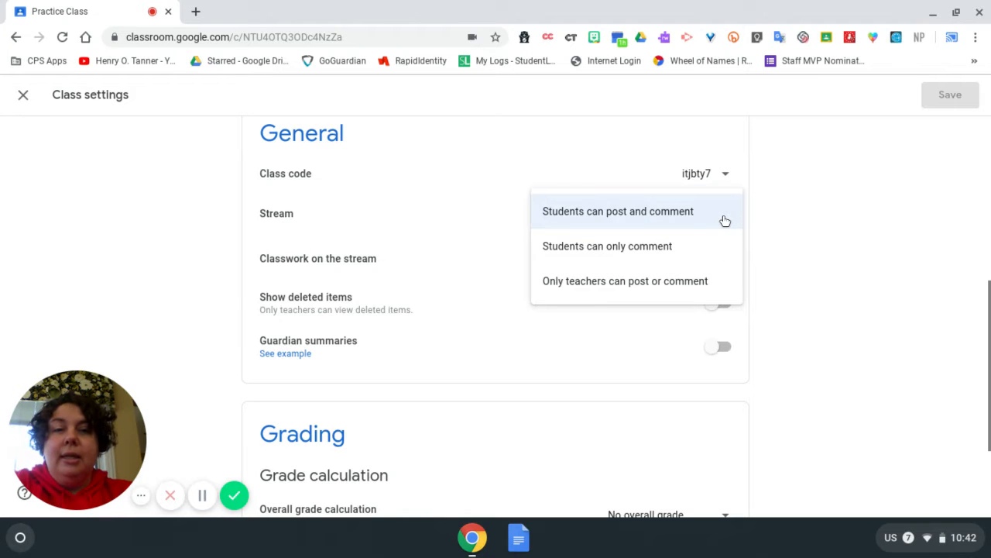
click(704, 283)
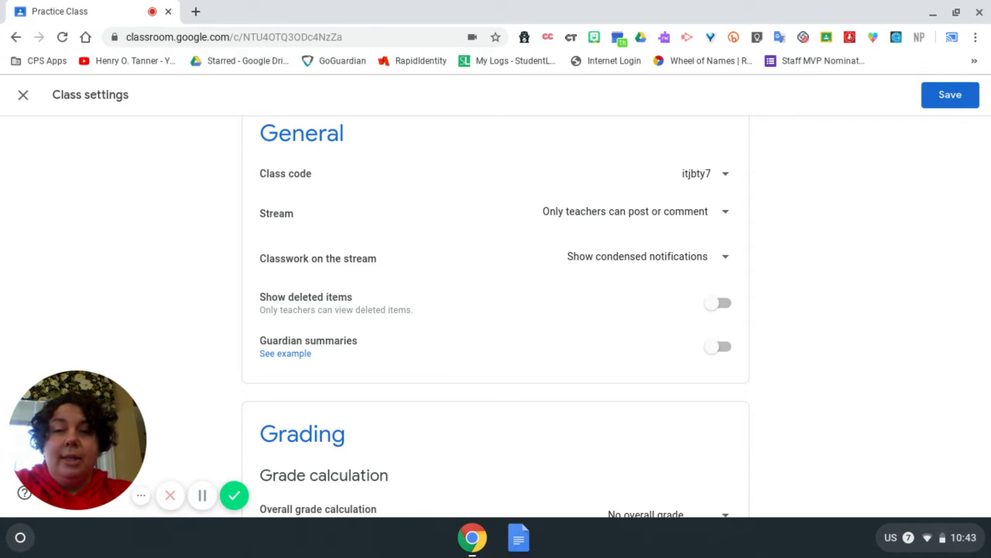
scroll(664, 281, down, 3)
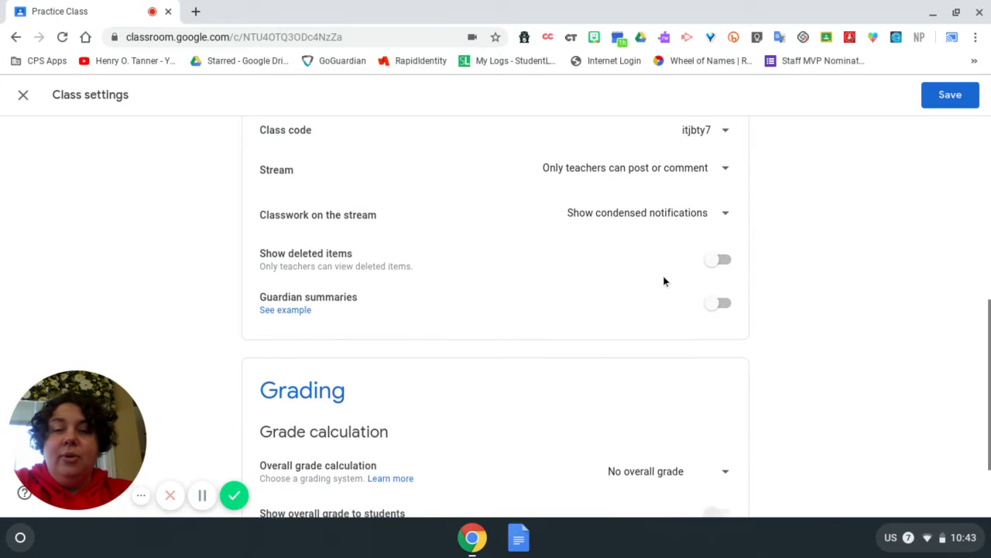
scroll(663, 280, down, 1)
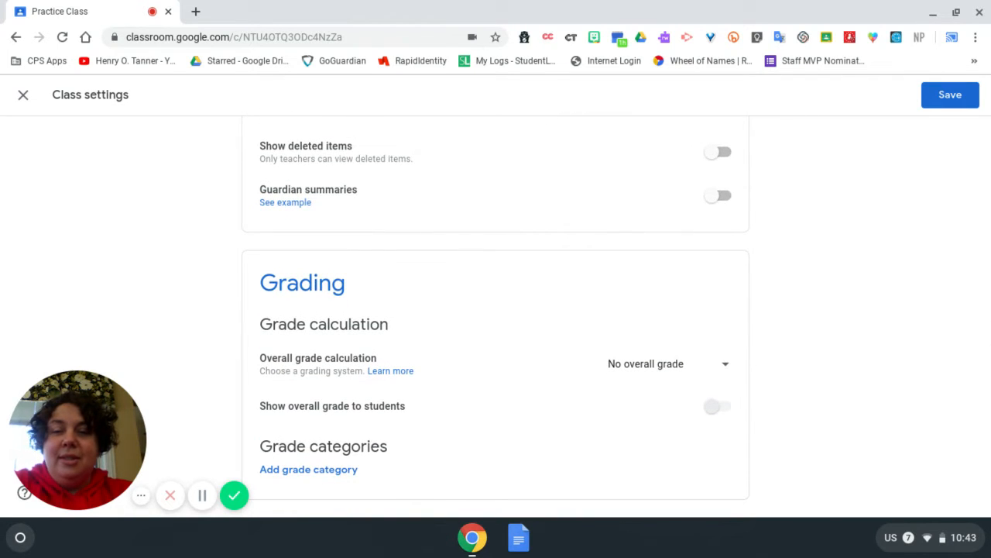
click(946, 109)
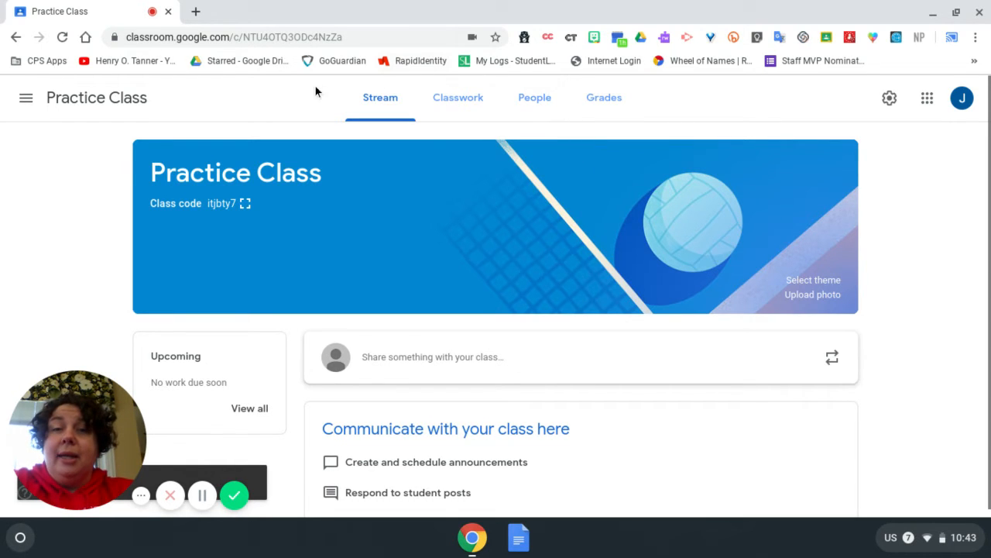
Step: Open the class's People page and the student invitation dialog, then cancel it
click(542, 101)
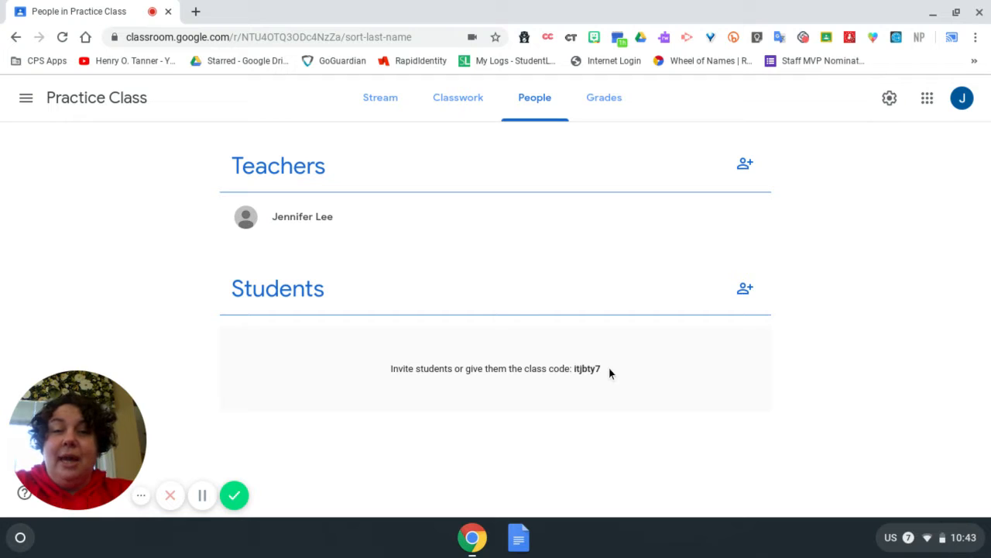
click(745, 290)
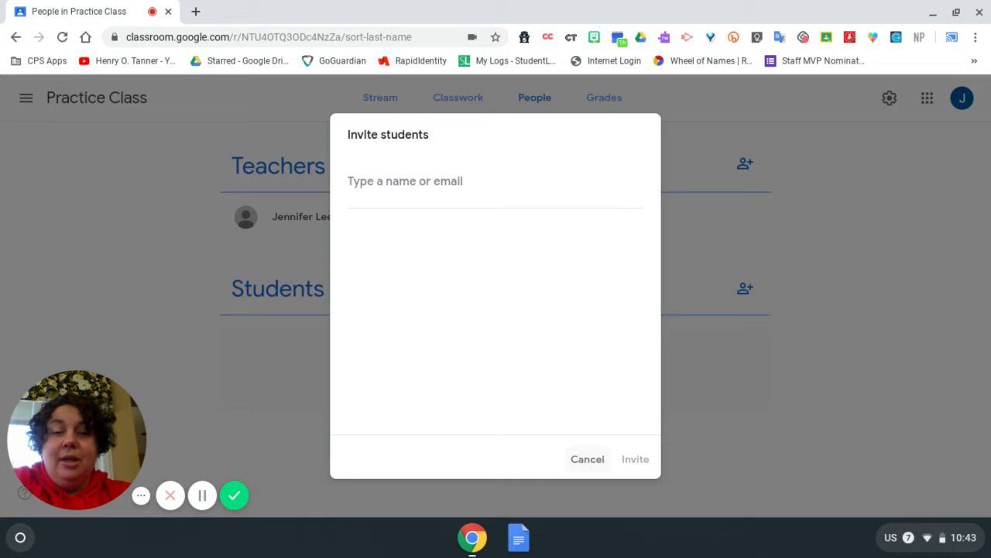
click(593, 464)
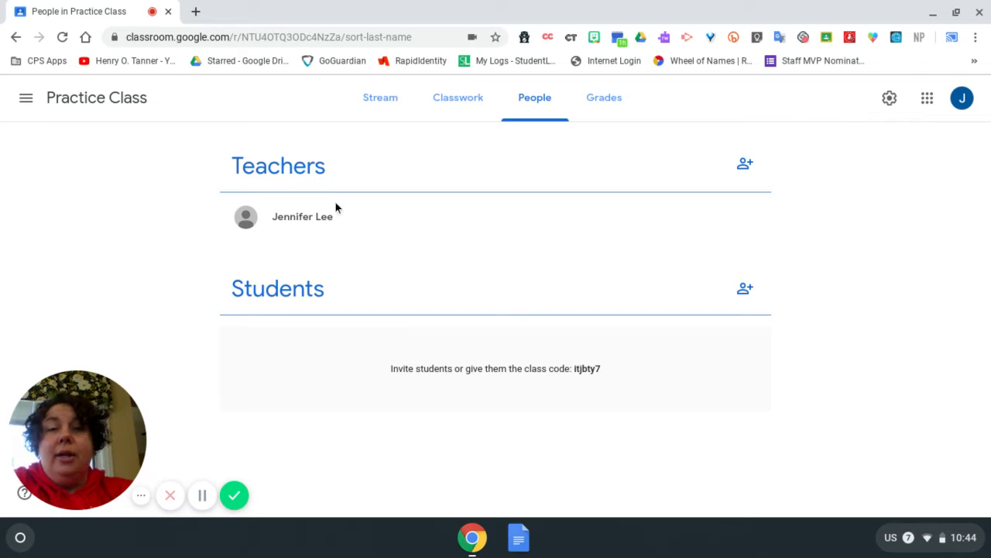
Step: Start a new assignment from the class's Classwork page
click(467, 110)
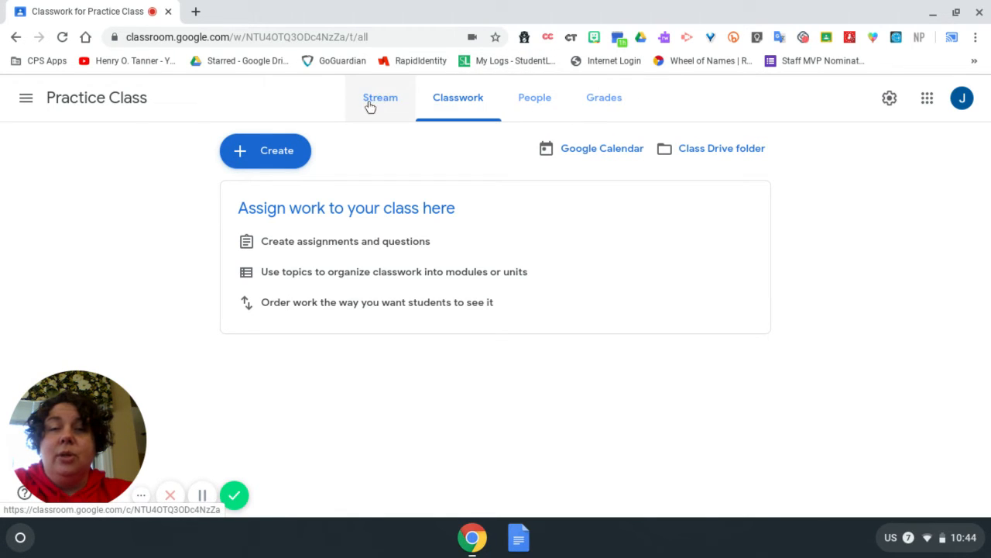
click(456, 100)
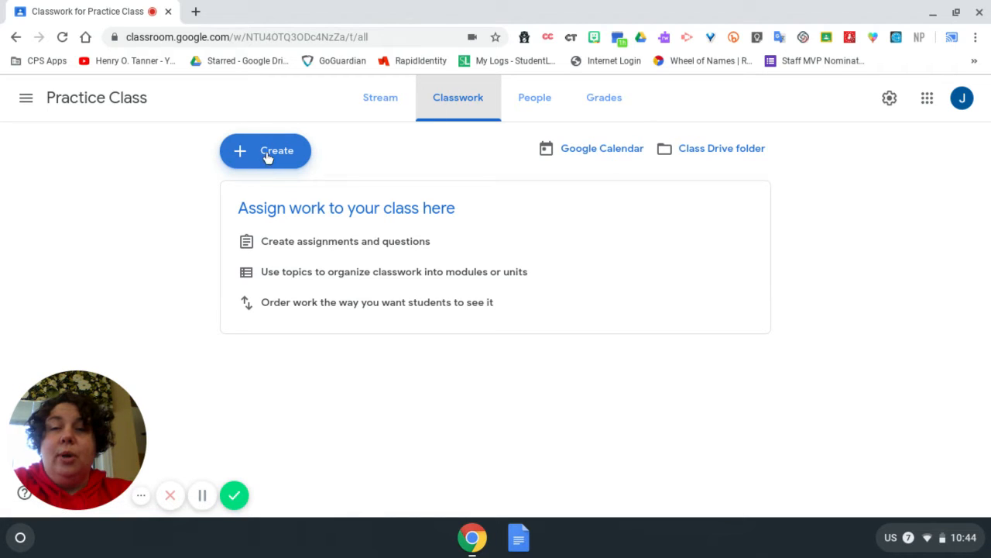
click(231, 150)
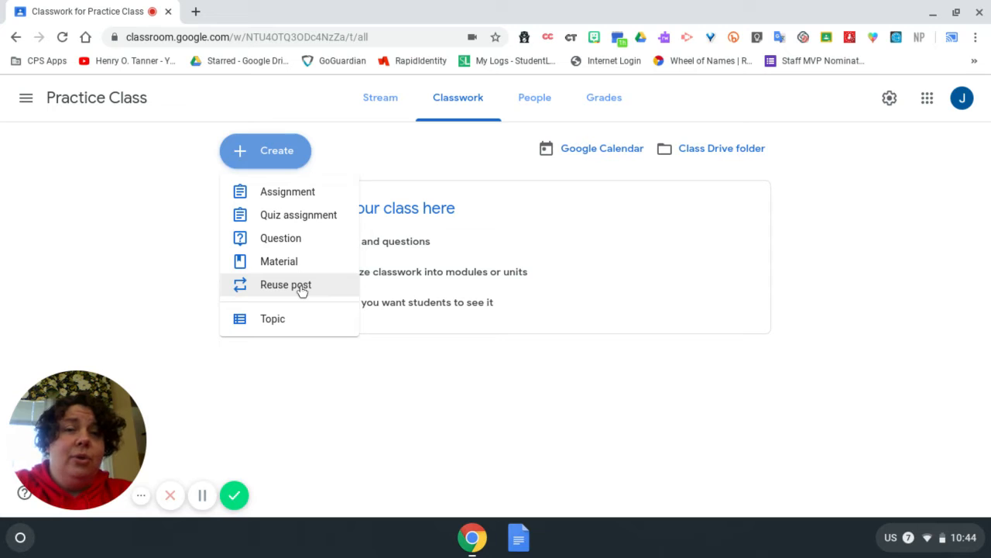
click(304, 200)
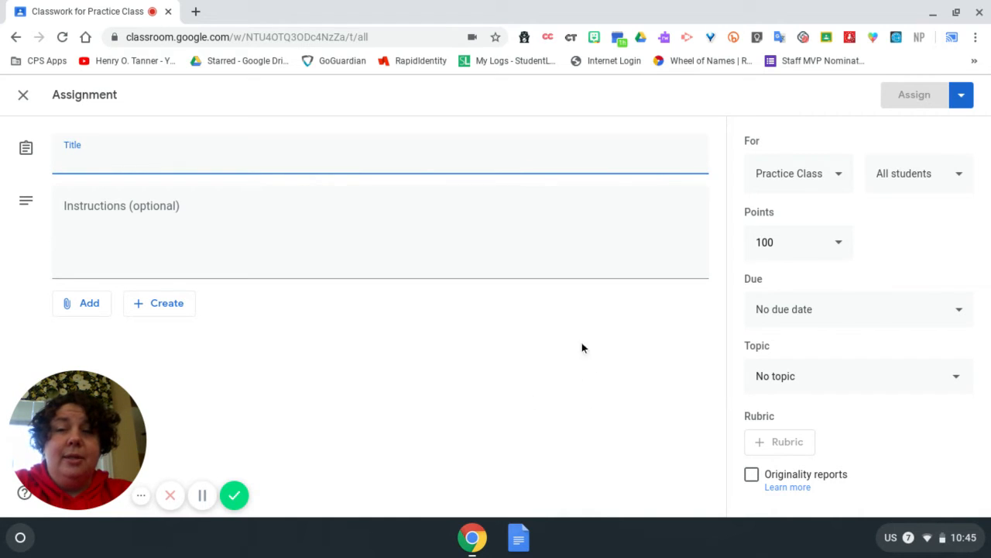
Step: Title the assignment Practice Assignment
click(340, 151)
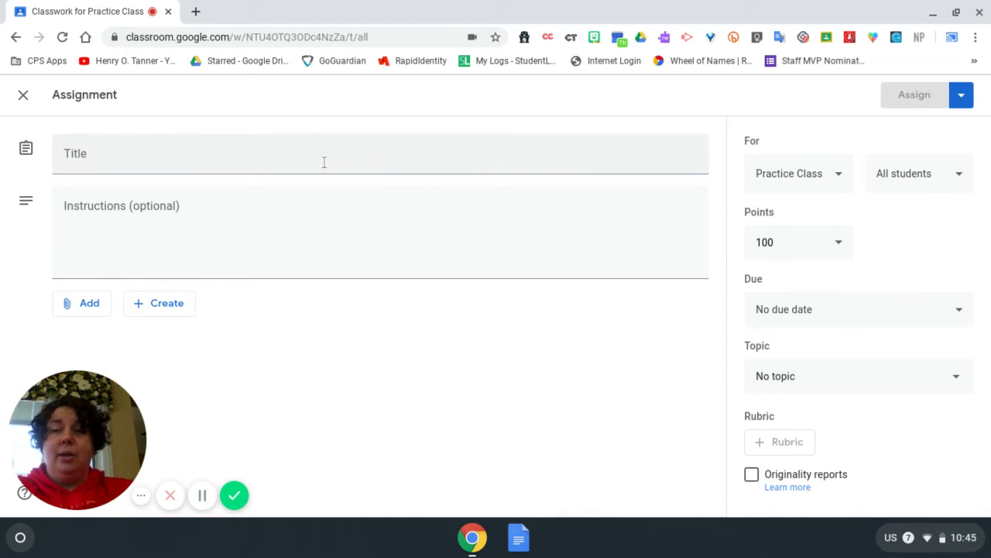
click(324, 162)
text(Practi)
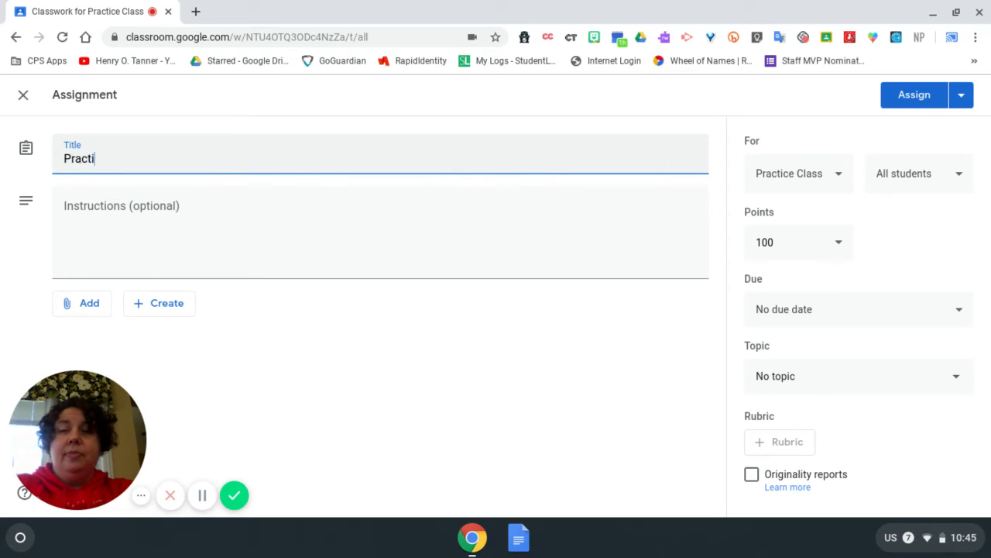
text(ce Assi)
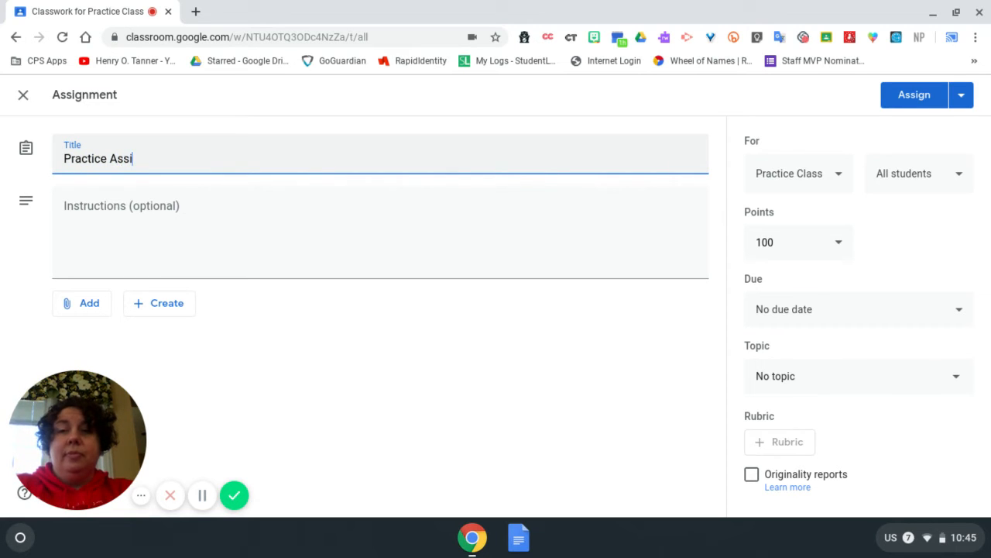
text(gnment)
Step: Enter the instructions "Answer the question and turn in." for the assignment
click(299, 242)
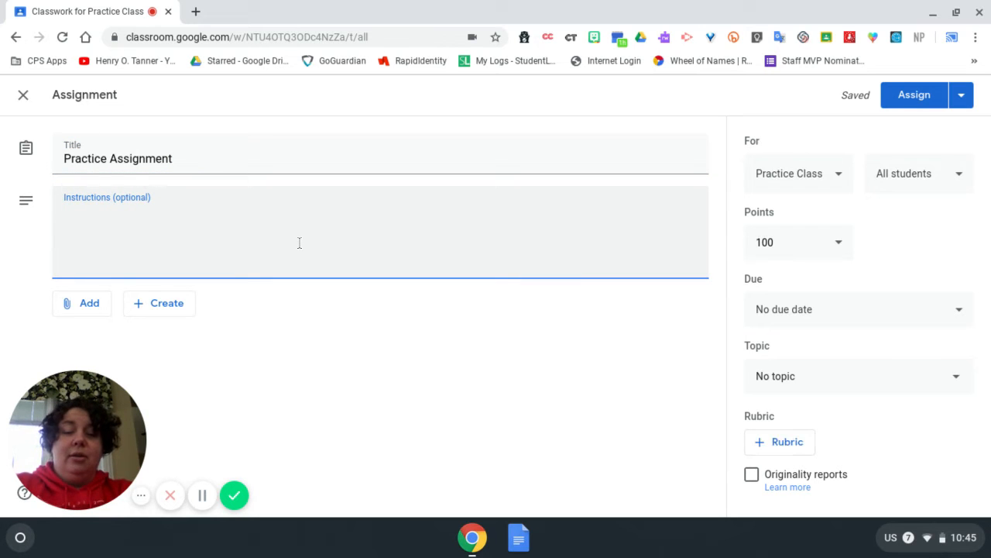
text(T)
key(BackSpace)
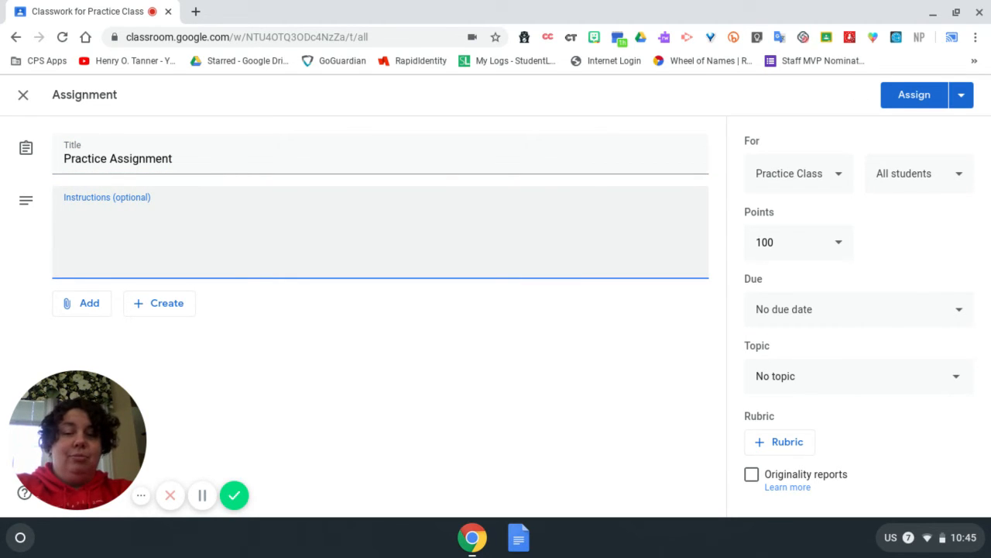
text(ANswer)
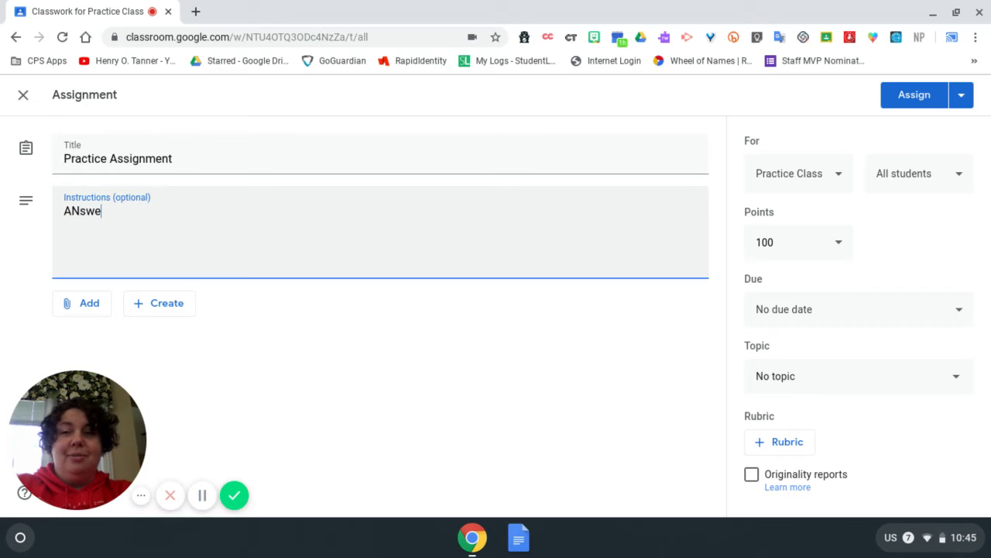
key(BackSpace)
key(BackSpace)
key(BackSpace)
key(BackSpace)
key(BackSpace)
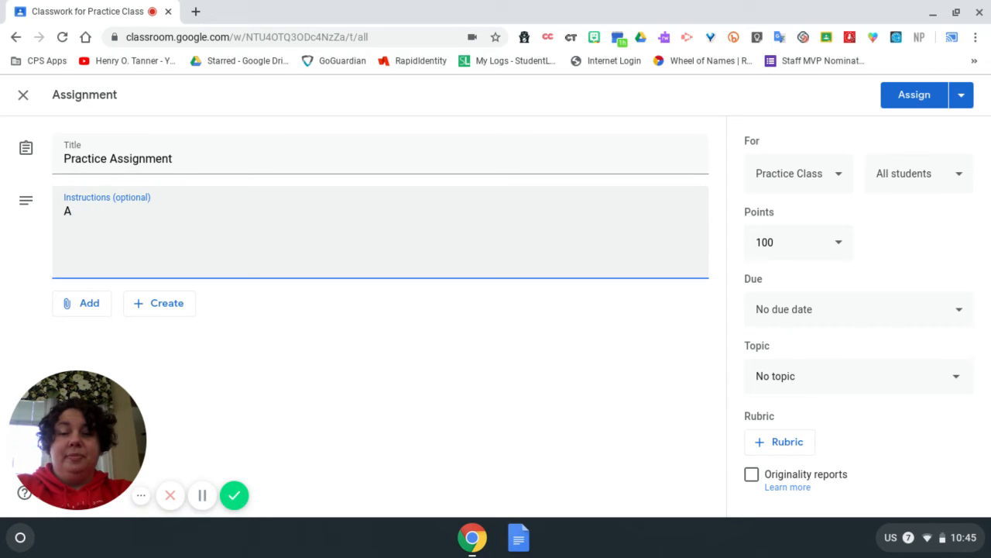
text(ns)
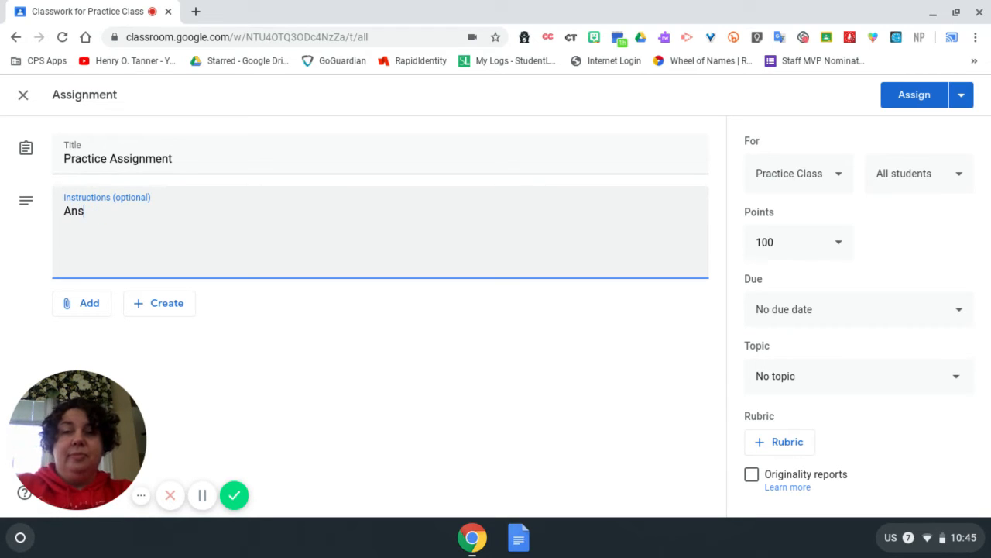
text(wer the question)
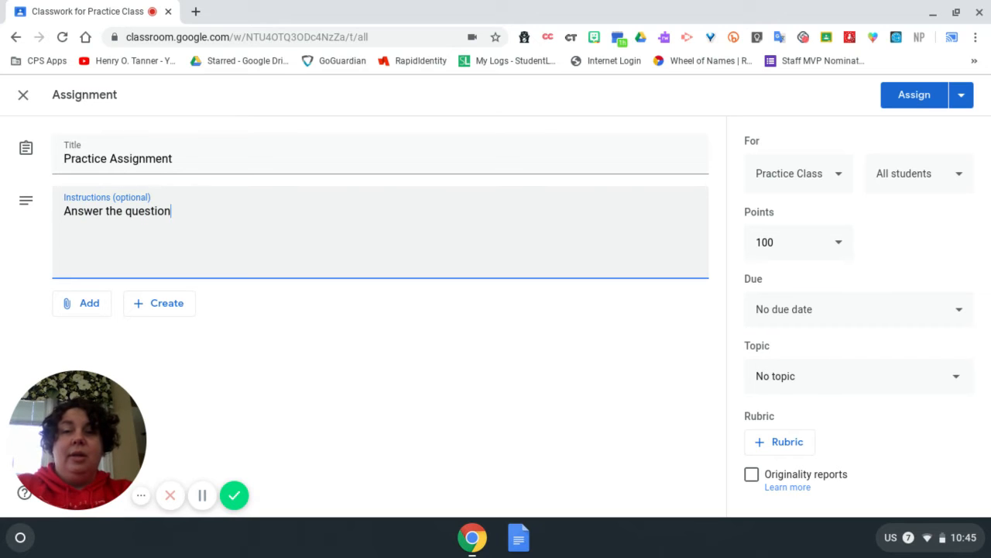
text( and turn.)
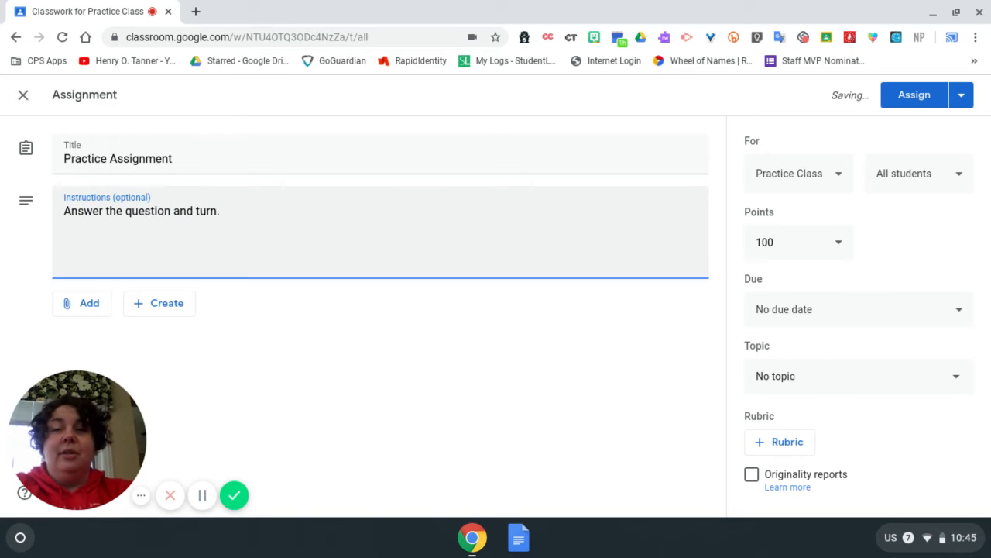
key(Left)
text(in)
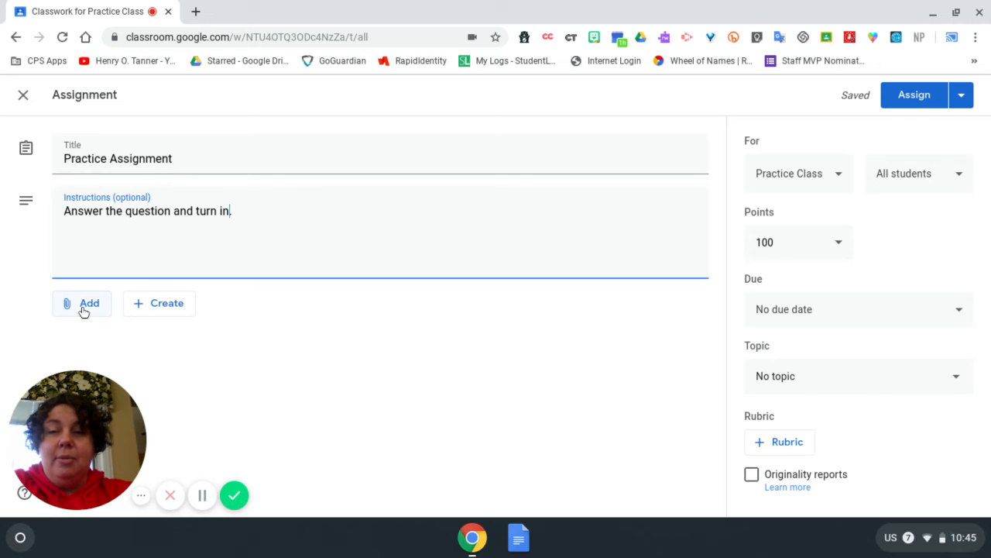
Step: Attach the Google Drive document Tanner Embed Codes from the recent files to the assignment
click(84, 311)
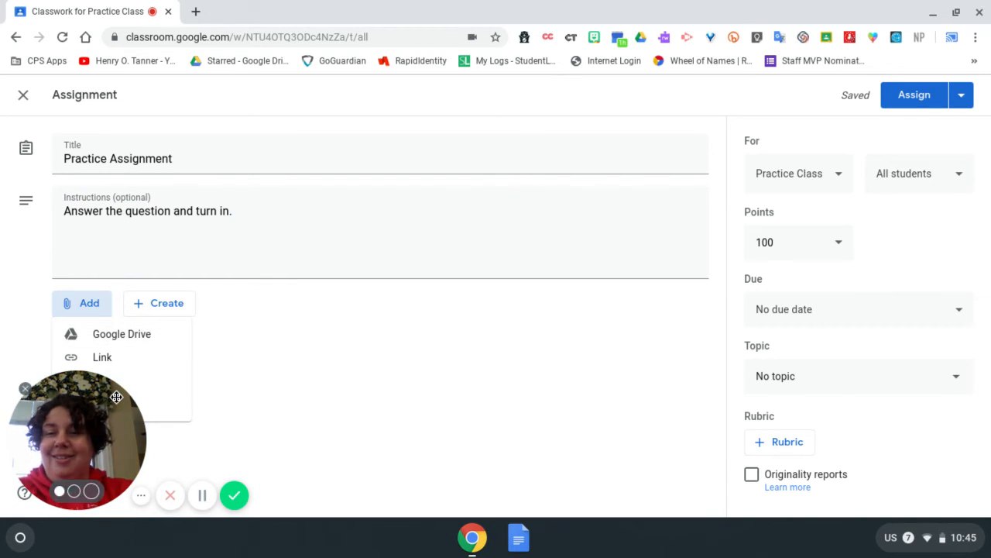
drag(116, 396, 453, 396)
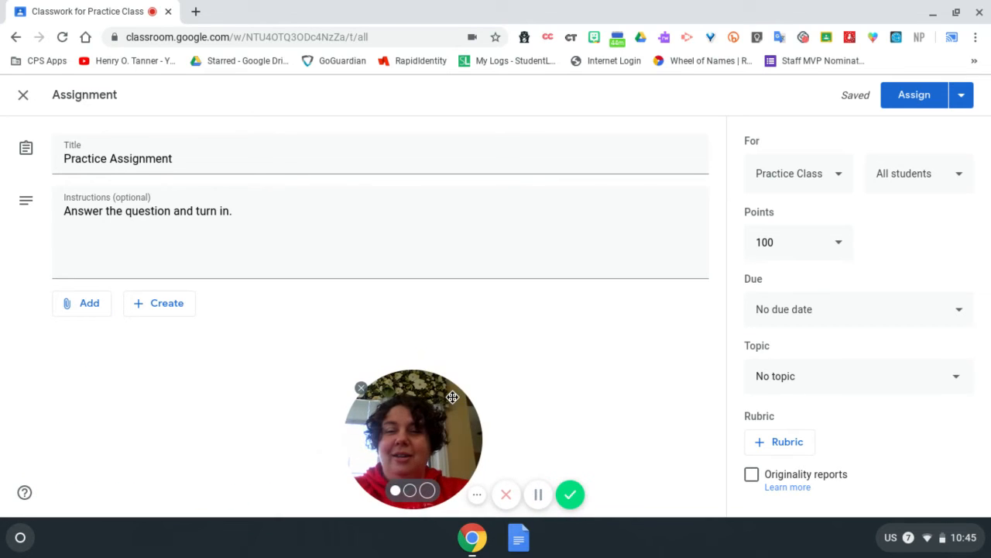
click(77, 308)
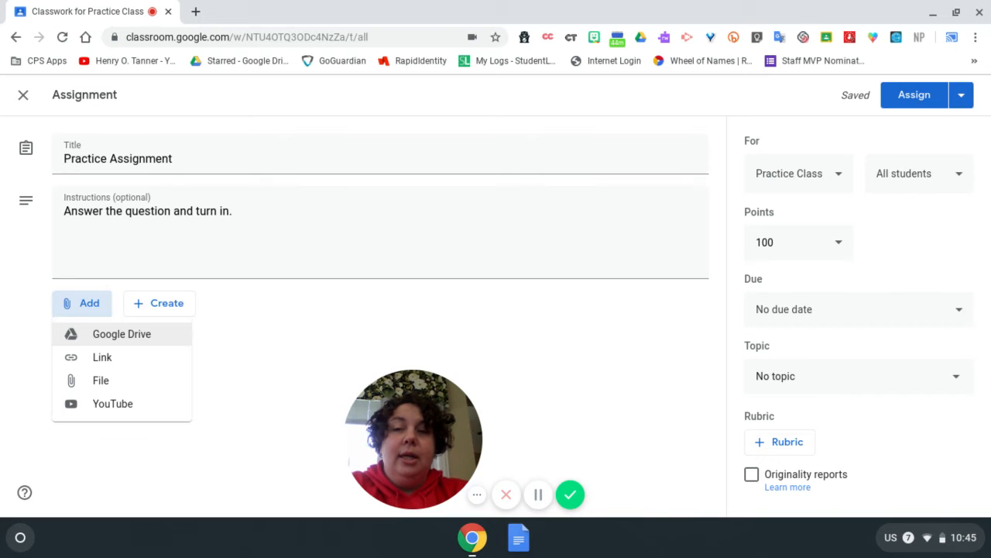
click(110, 335)
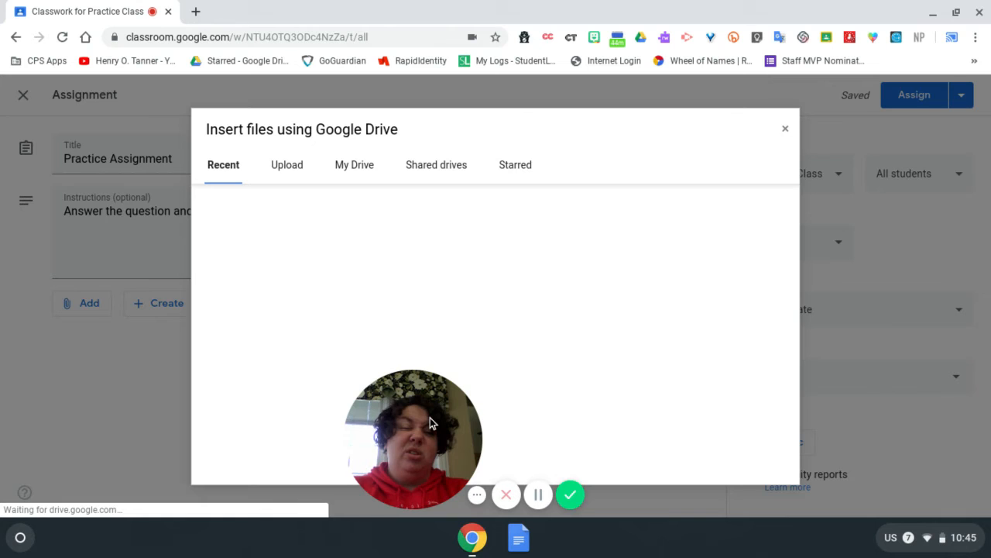
drag(434, 416, 119, 421)
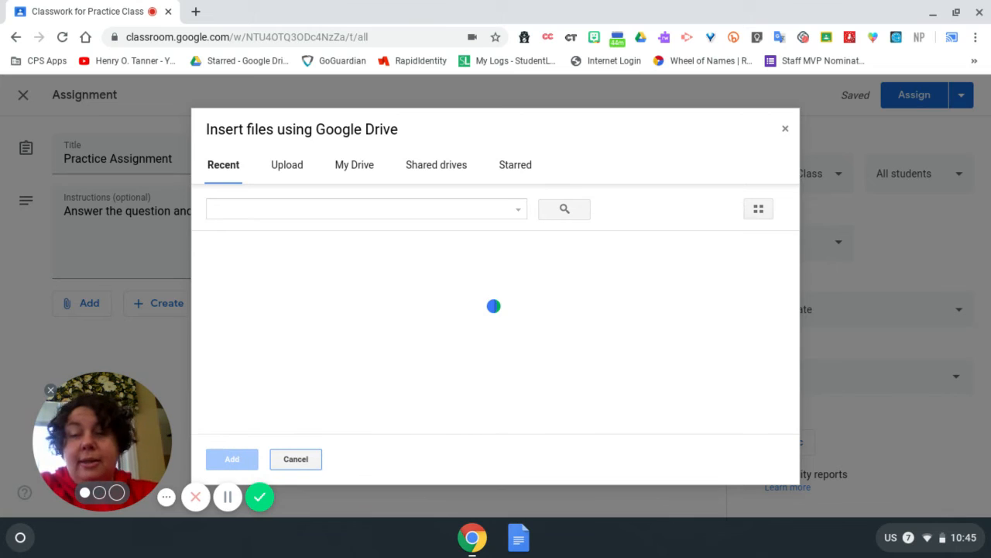
scroll(321, 279, down, 3)
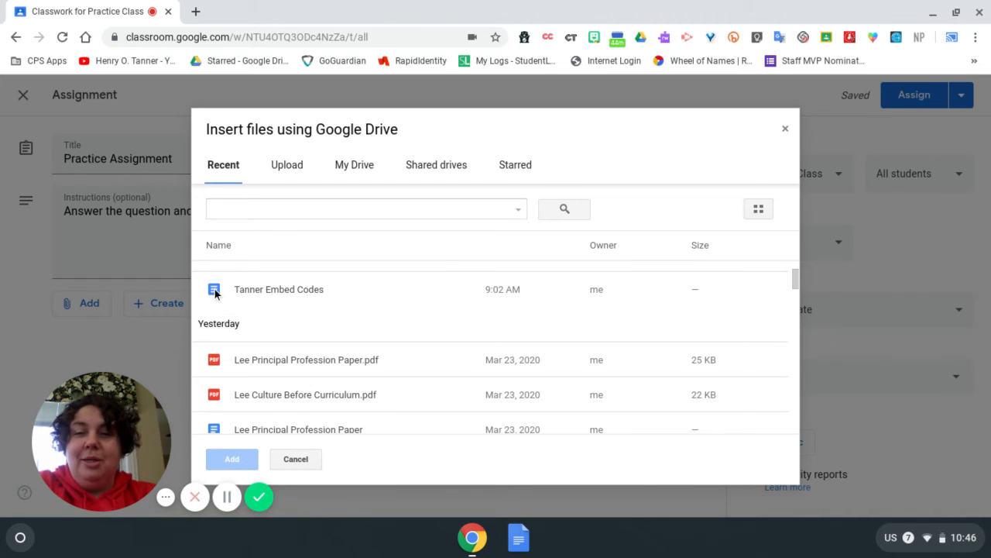
click(268, 289)
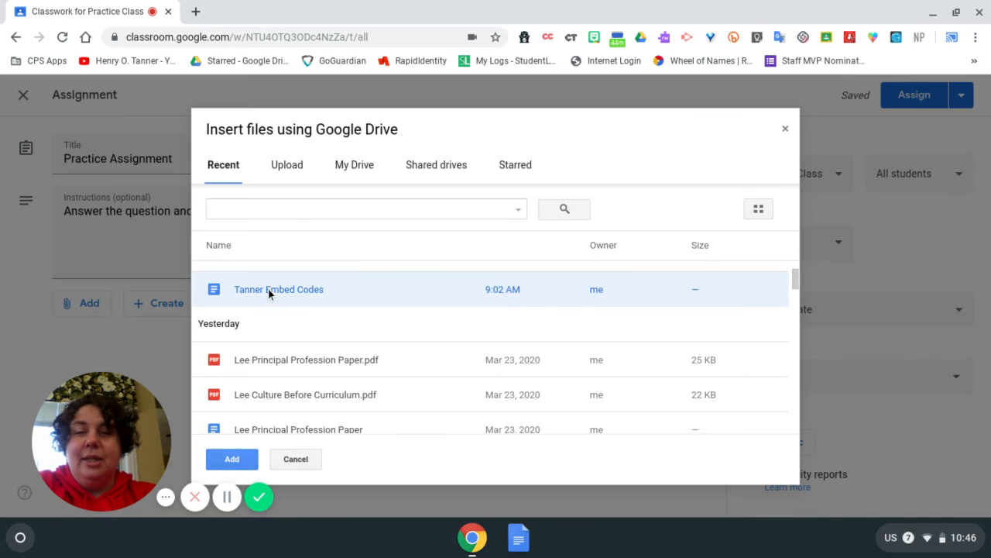
click(232, 459)
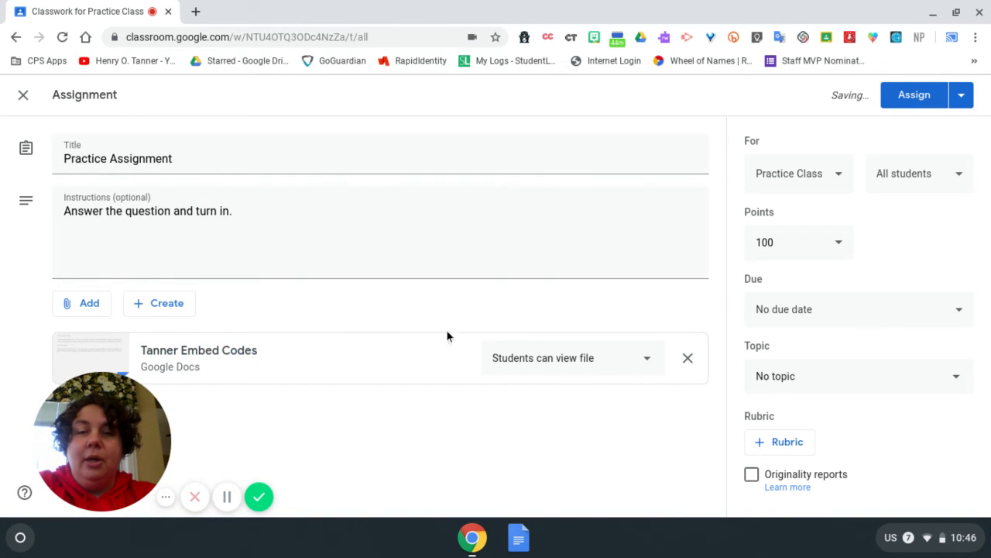
Step: Set the attached document's sharing option to Make a copy for each student
click(593, 361)
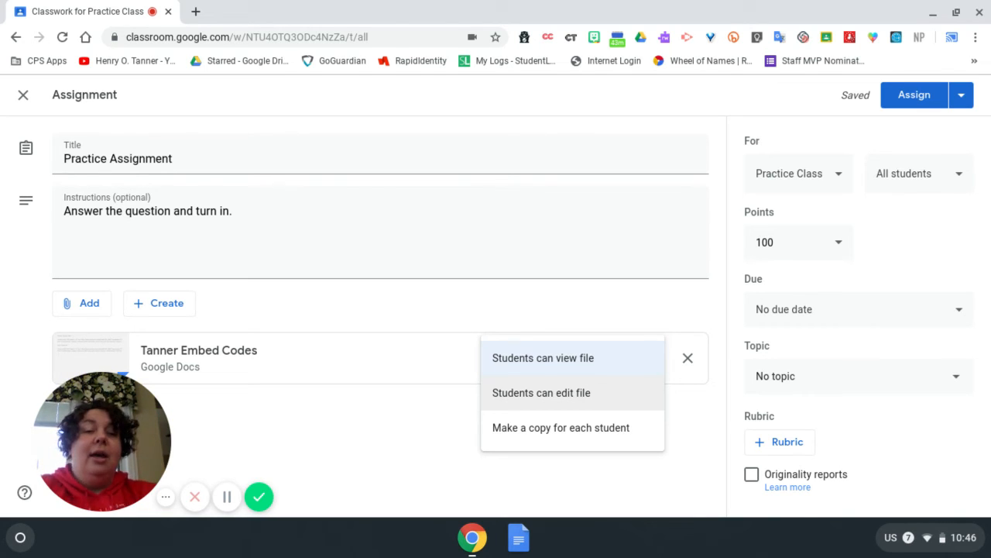
click(599, 430)
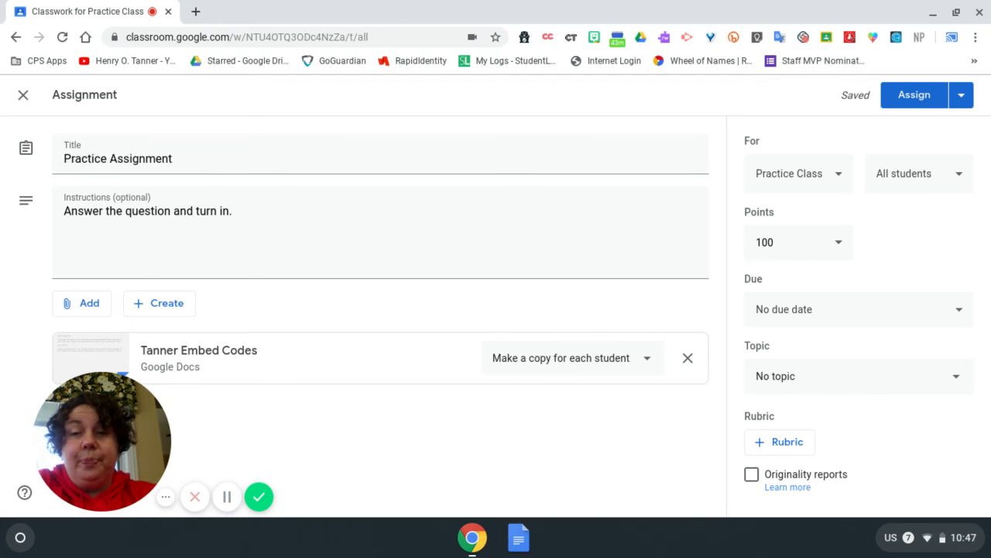
click(171, 303)
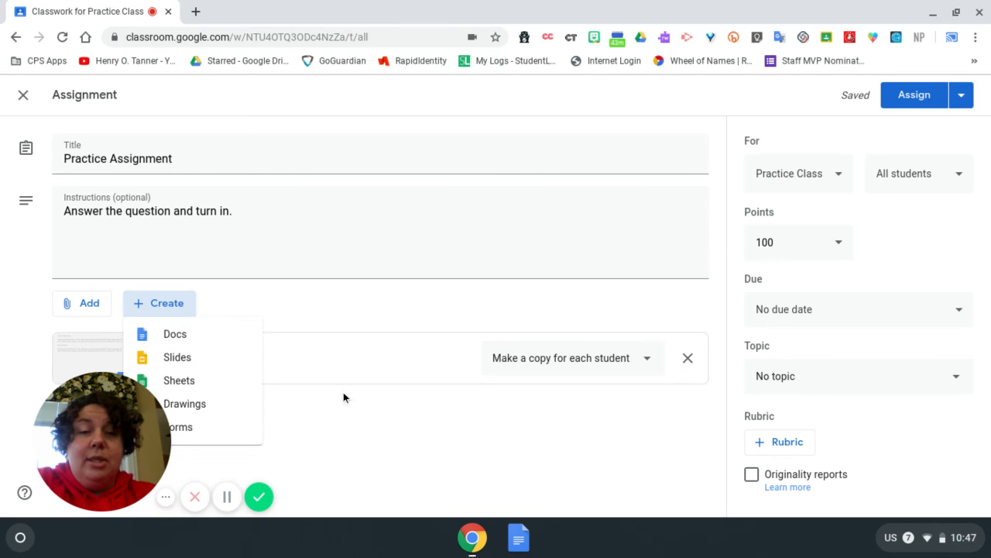
click(452, 425)
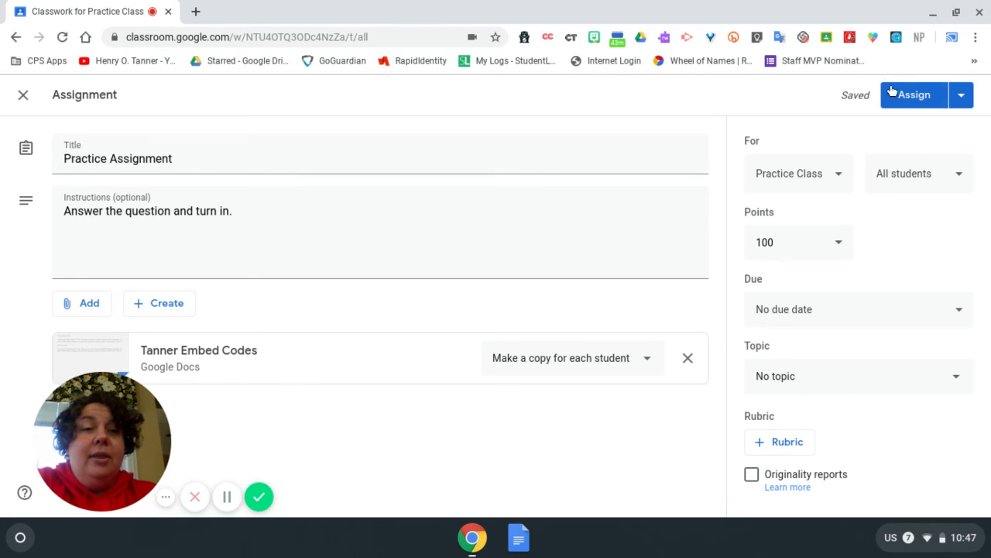
Step: Add the classes 302 Specials, 205 Specials, 300 Specials and 202 Specials as recipients of the assignment
click(838, 179)
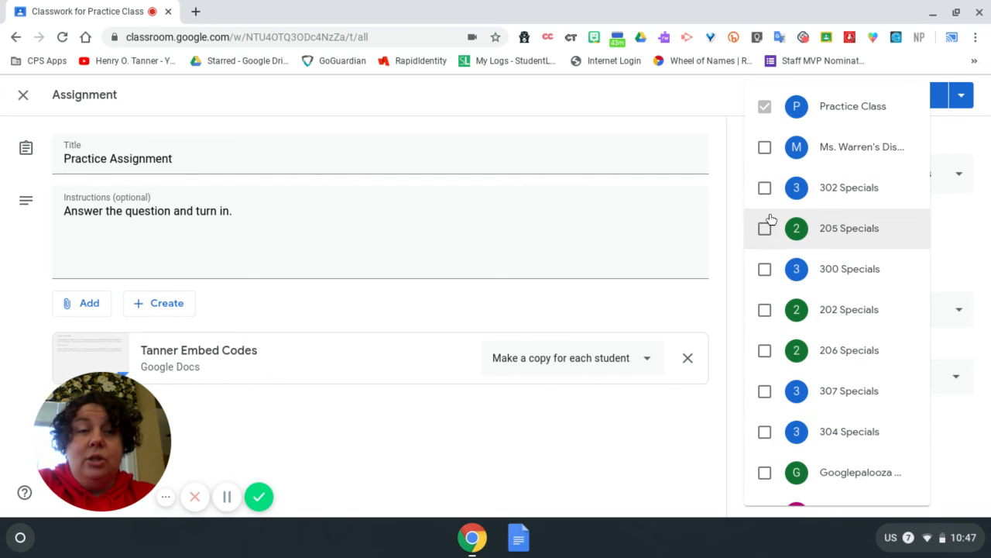
click(768, 200)
click(767, 231)
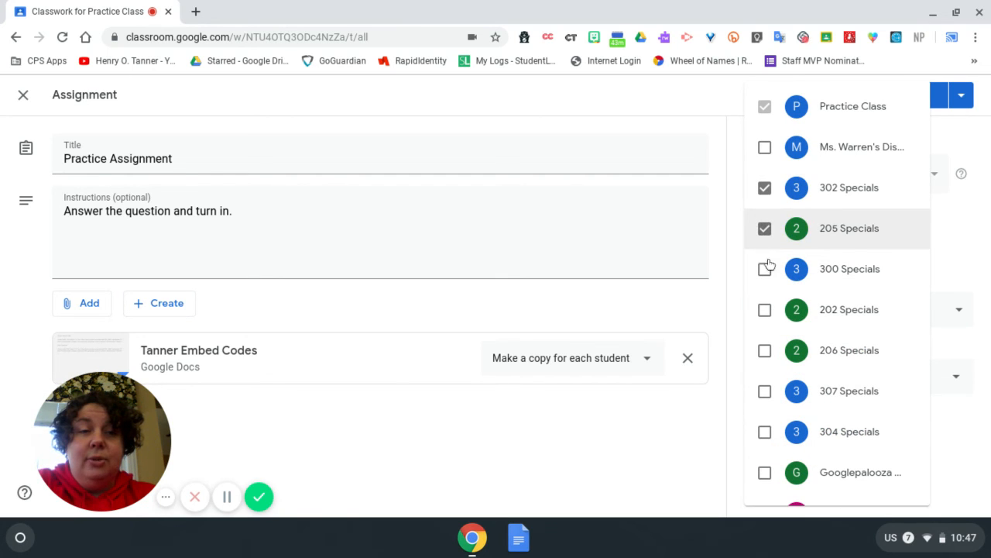
click(768, 271)
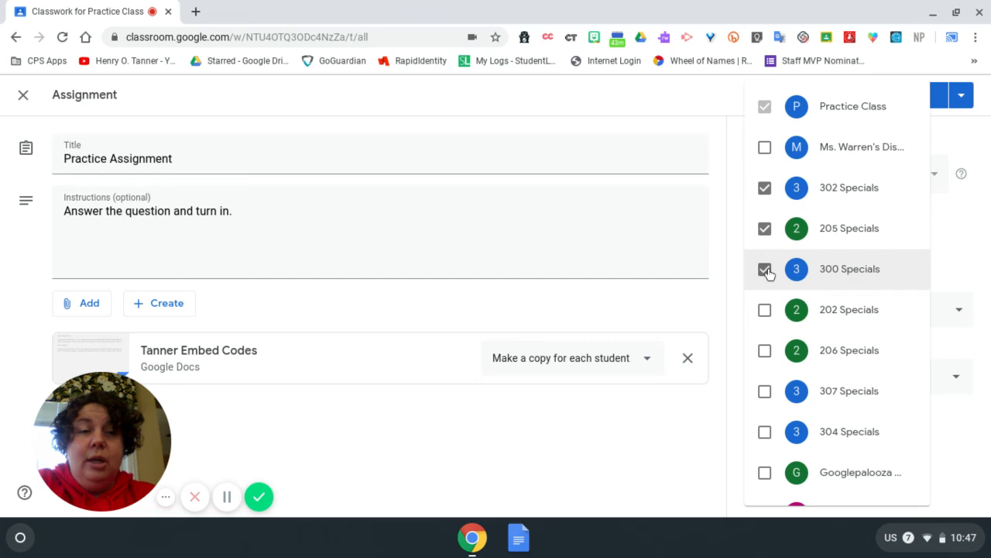
click(765, 311)
click(653, 436)
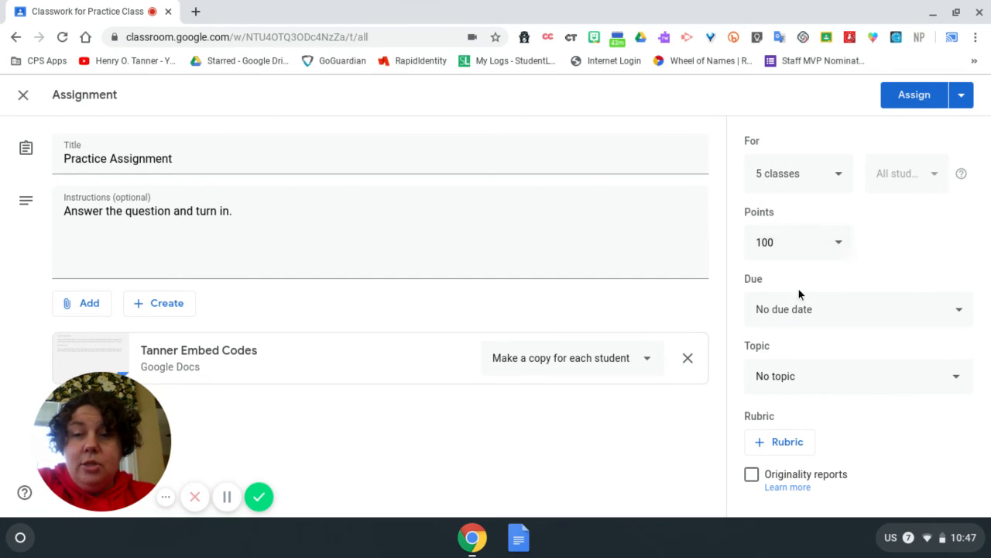
Step: Set the assignment's due date to Mar 26, 2020 and assign it
click(803, 310)
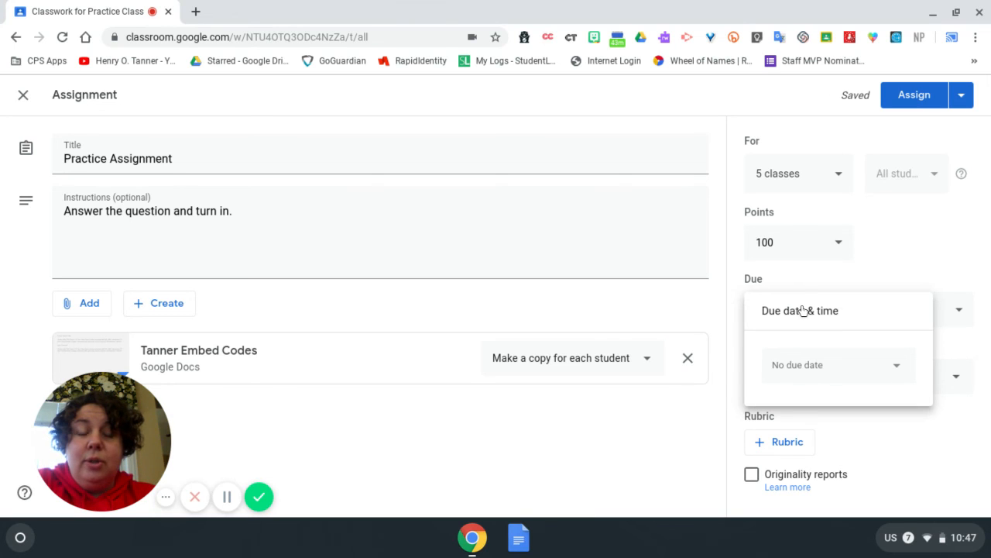
click(895, 371)
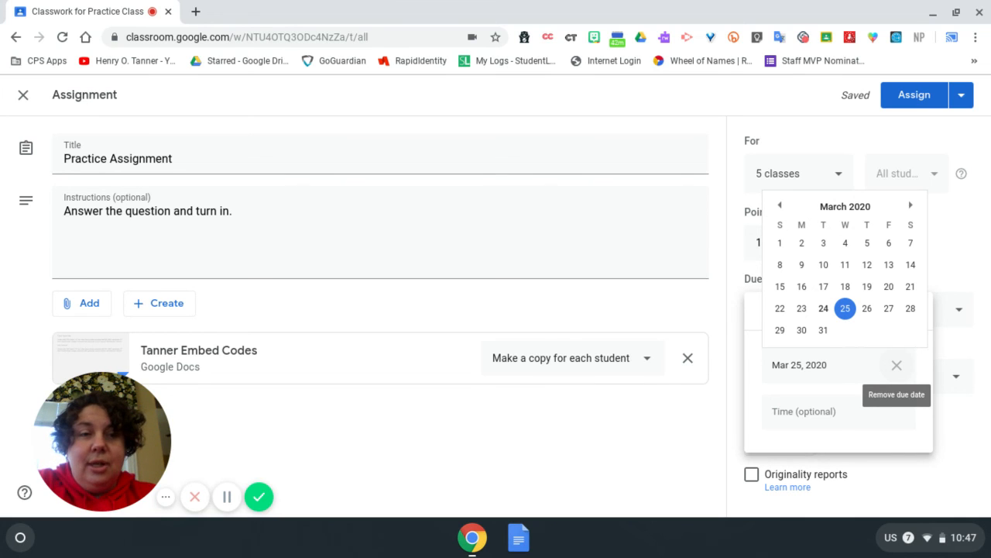
click(867, 309)
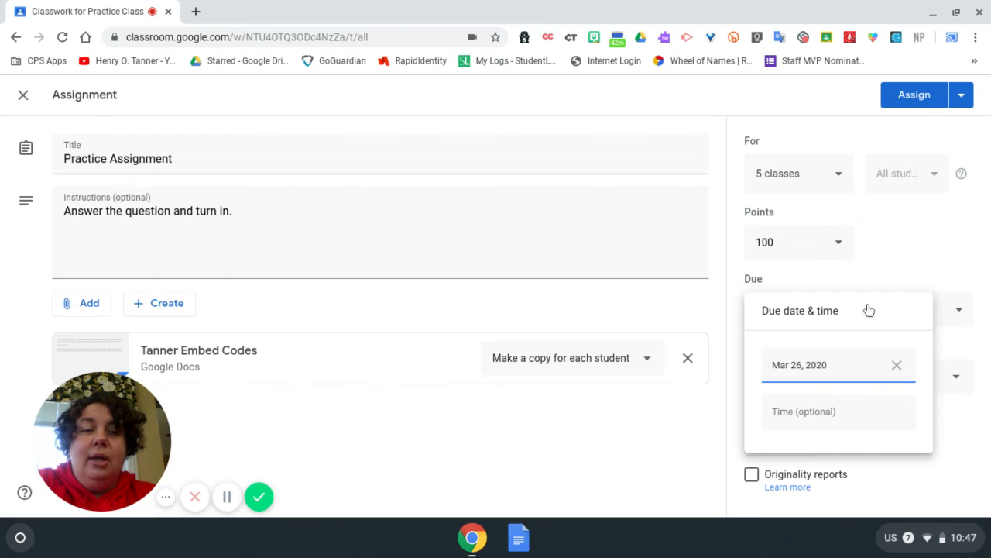
click(963, 438)
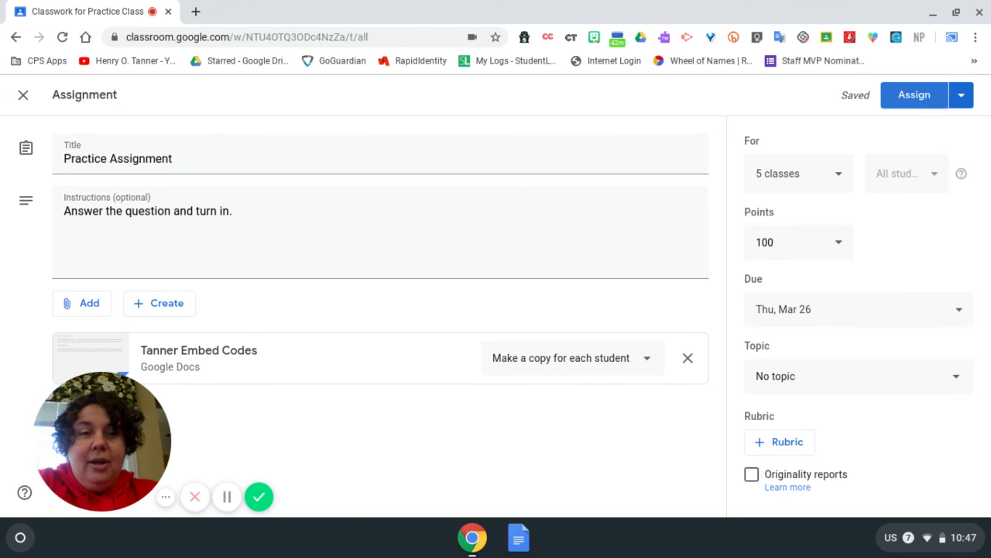
click(907, 96)
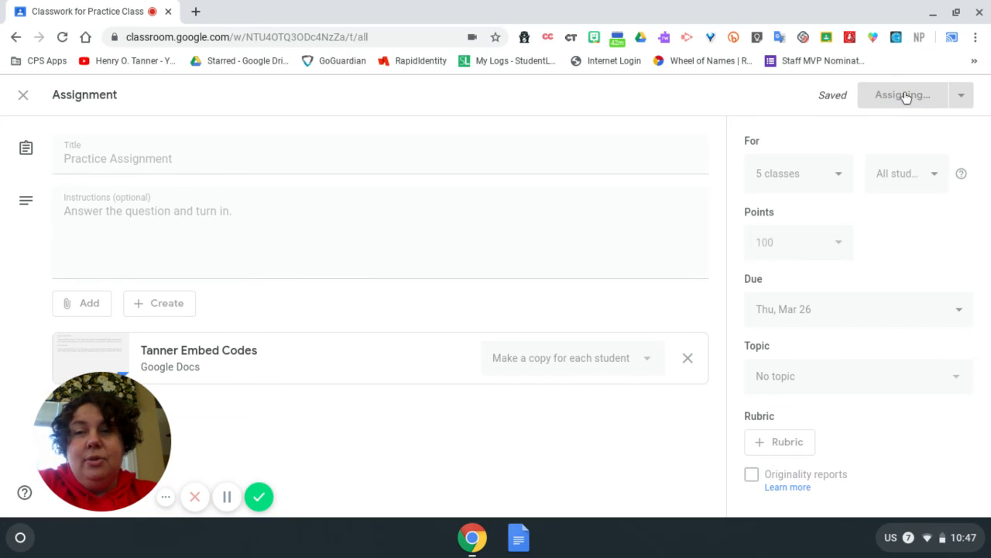